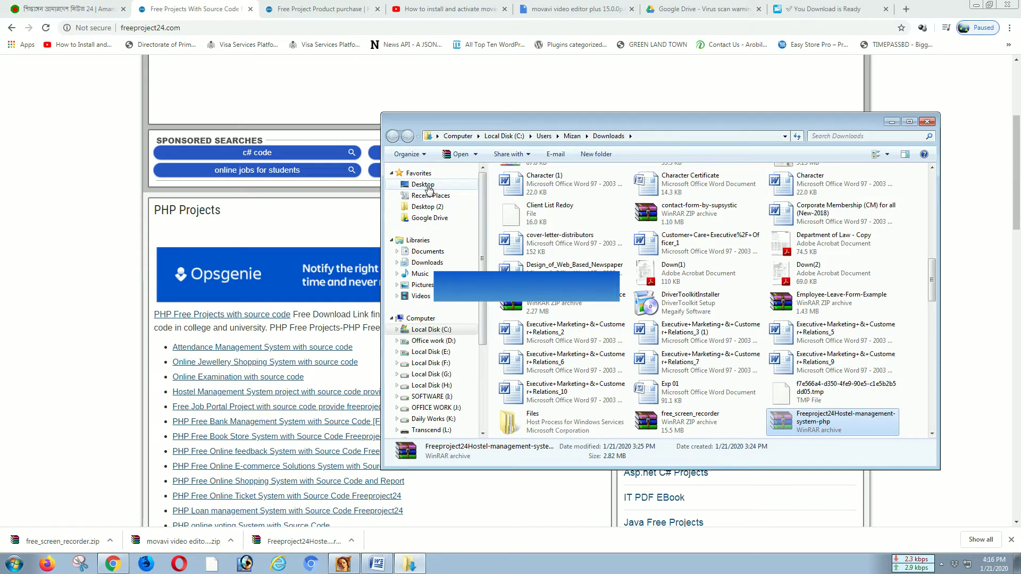
- Open the Xmppp folder on Local Disk (H:)
click(431, 386)
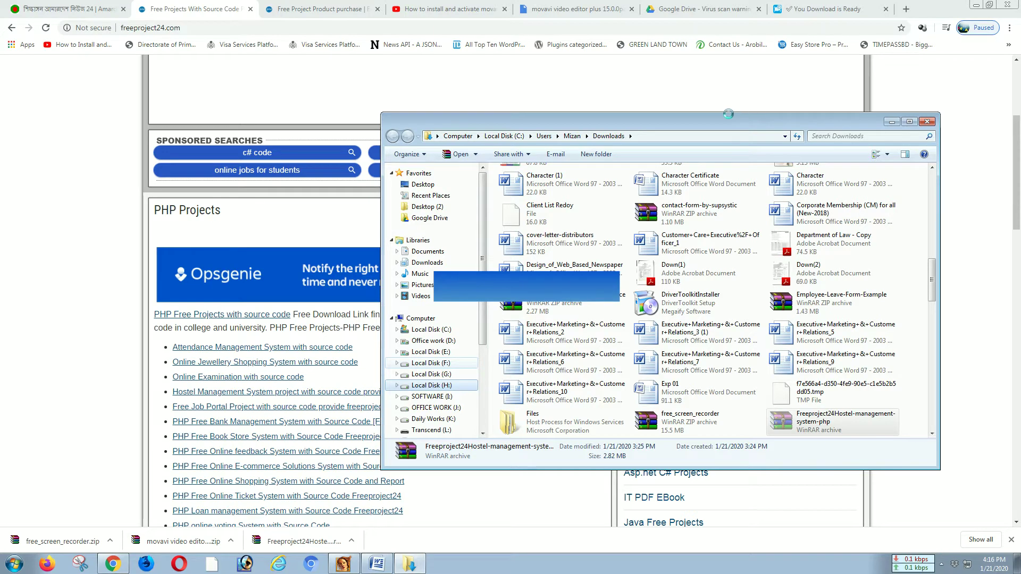
drag(695, 120, 606, 77)
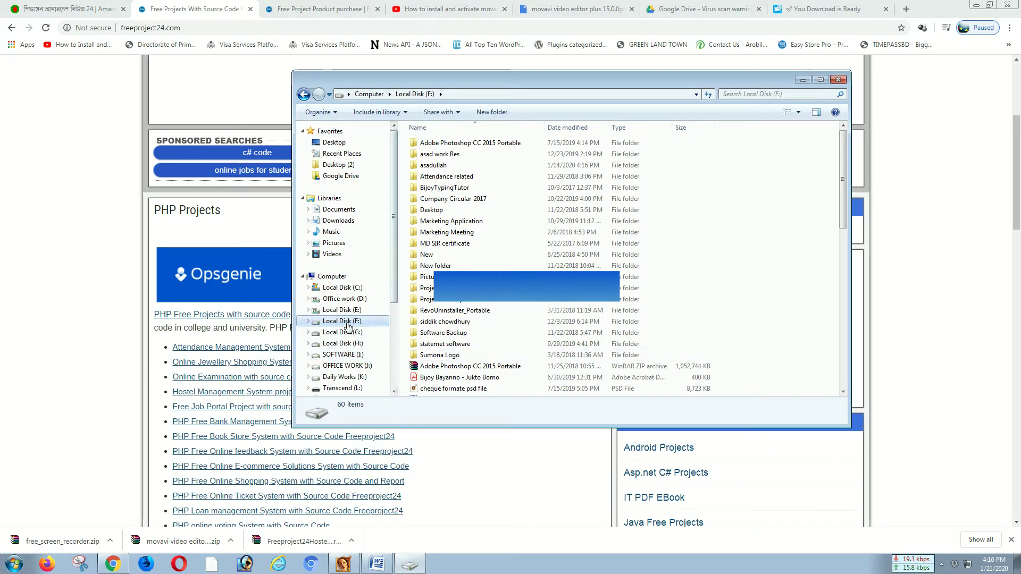
click(352, 344)
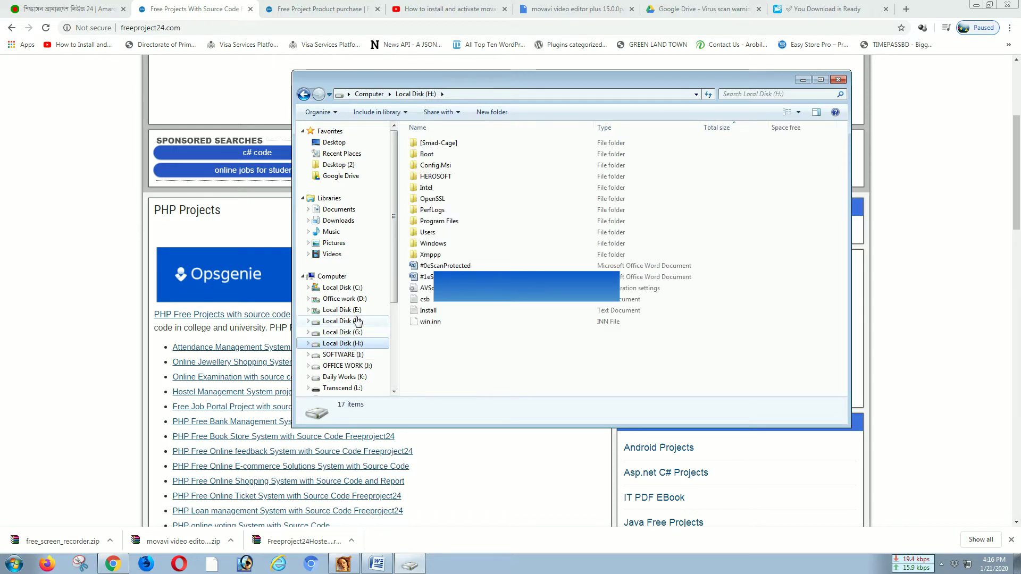
click(430, 255)
double_click(429, 255)
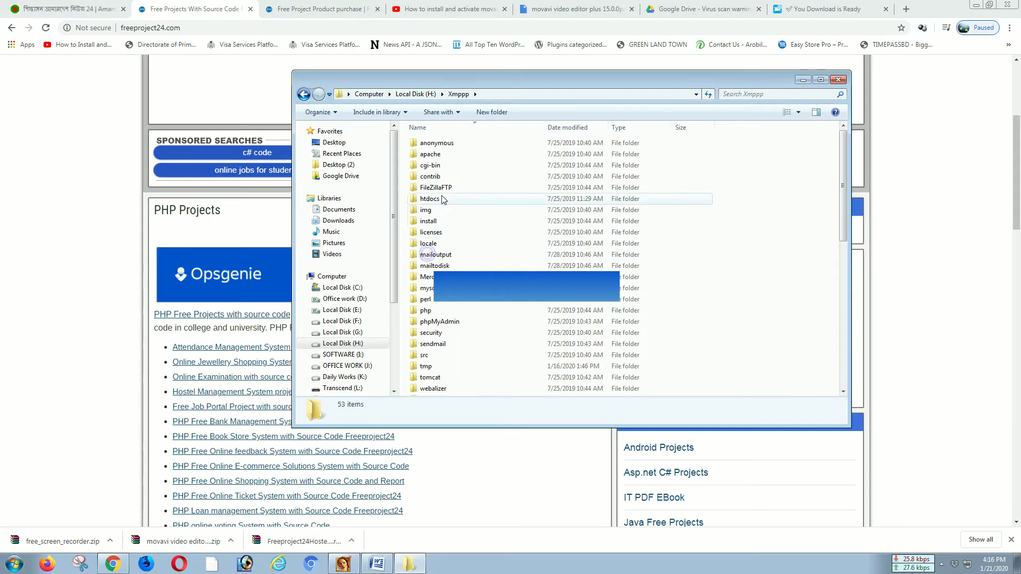
- Launch the xampp-control application from the Xmppp folder
click(425, 200)
scroll(406, 324, down, 4)
scroll(406, 324, down, 6)
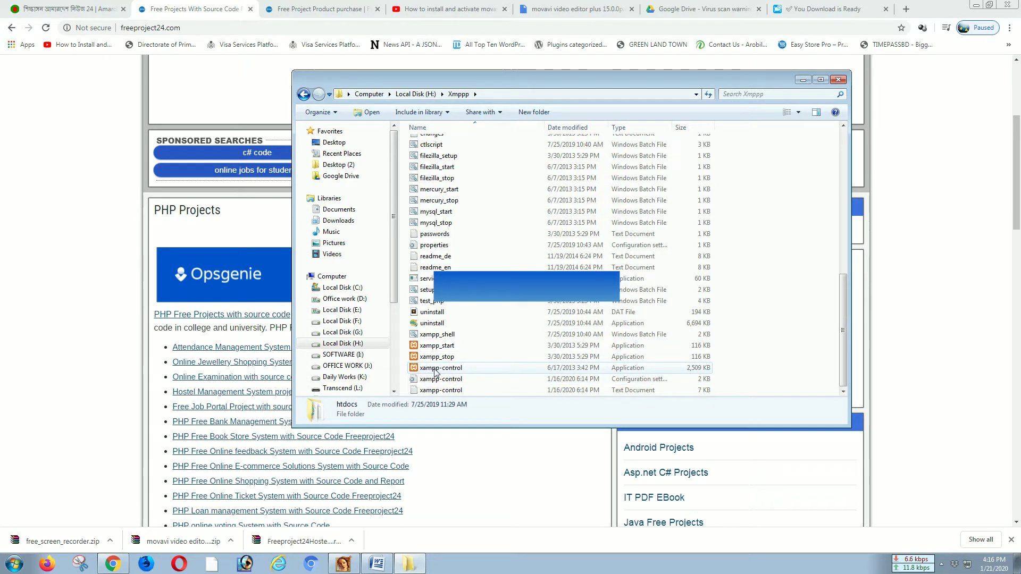
click(425, 371)
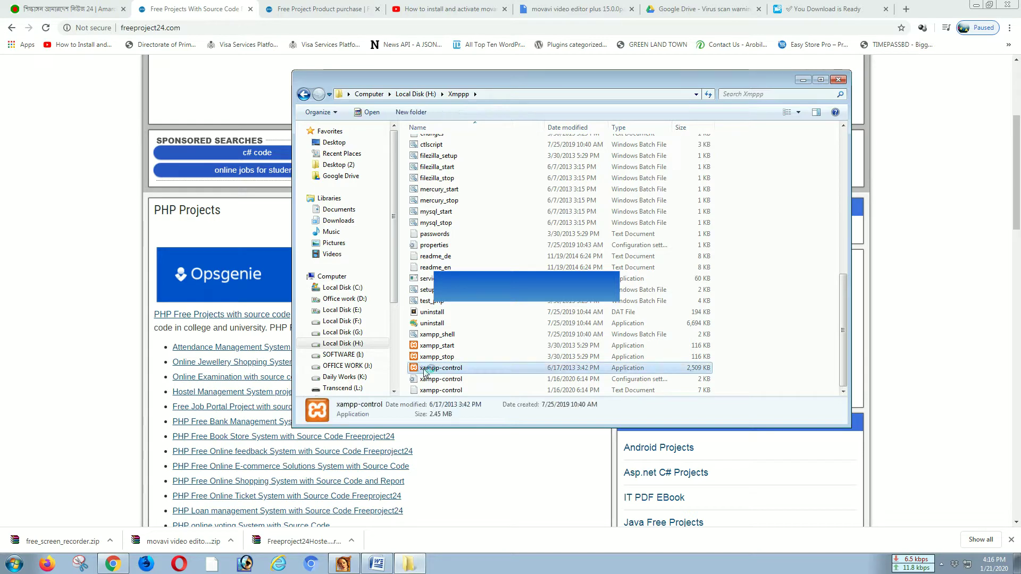
double_click(426, 371)
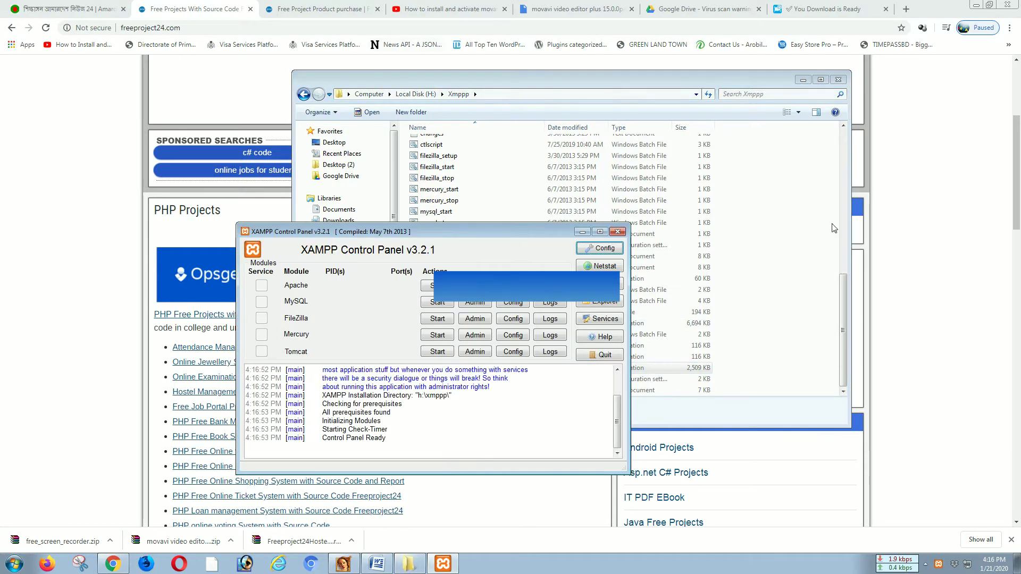
- Start the Apache and MySQL modules and minimize the XAMPP Control Panel
click(438, 286)
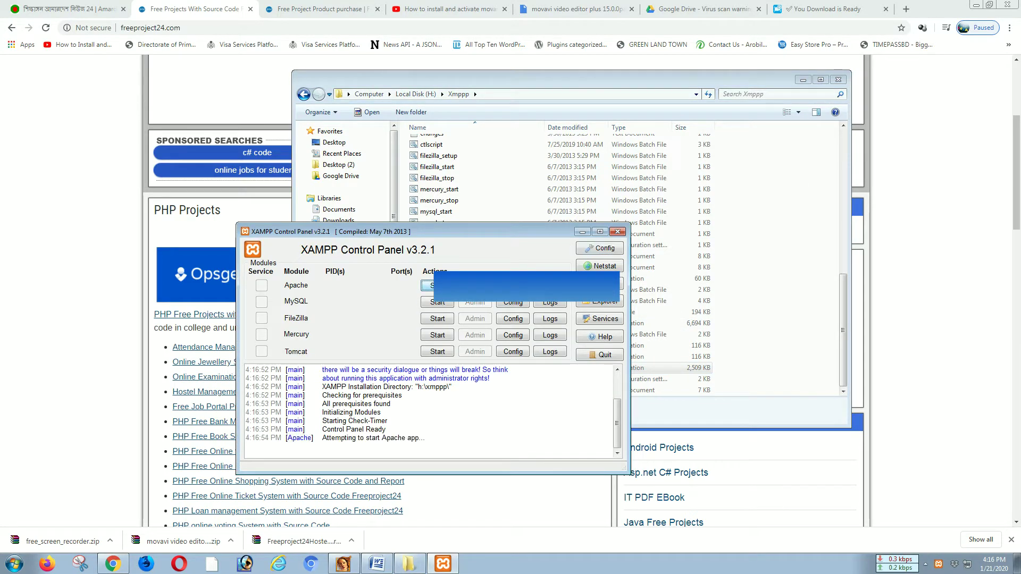
click(438, 303)
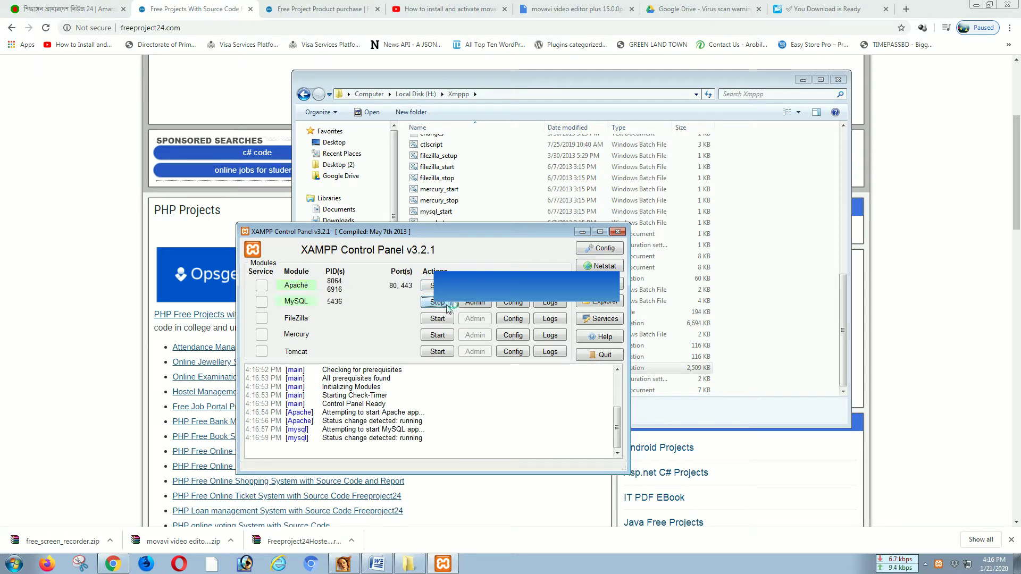
click(583, 232)
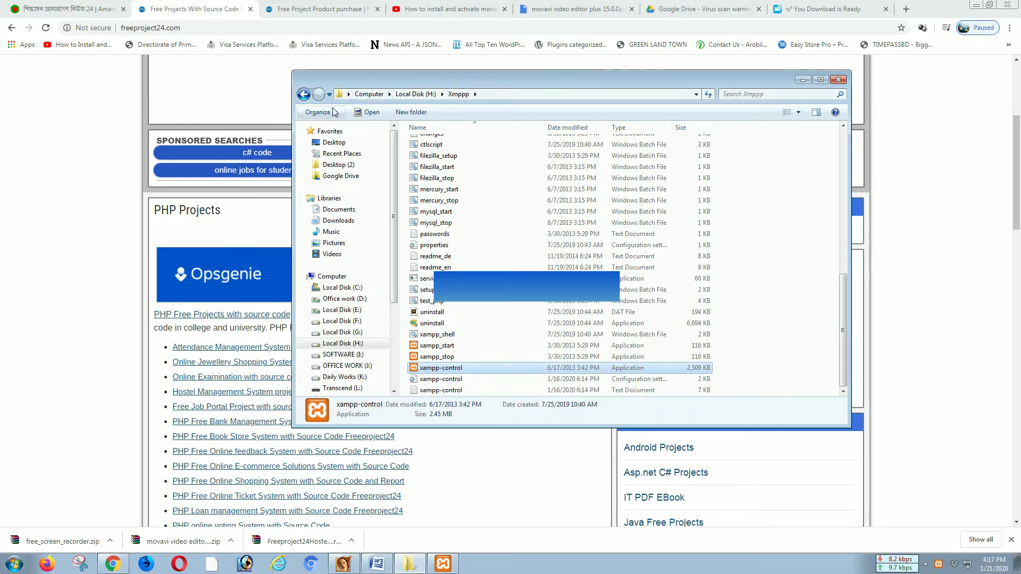
- Open the web folder inside htdocs of the Xmppp folder
click(303, 94)
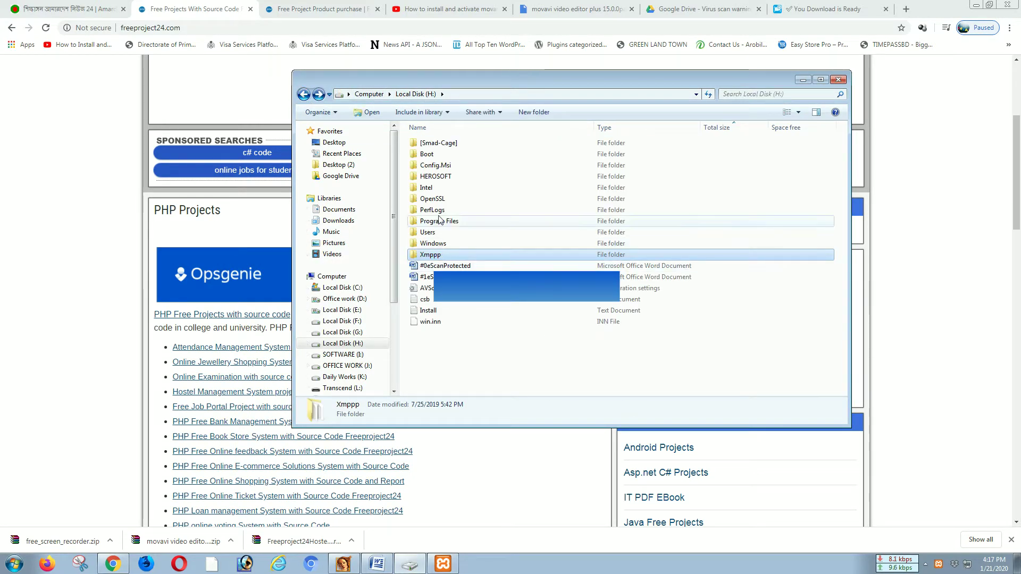
double_click(434, 255)
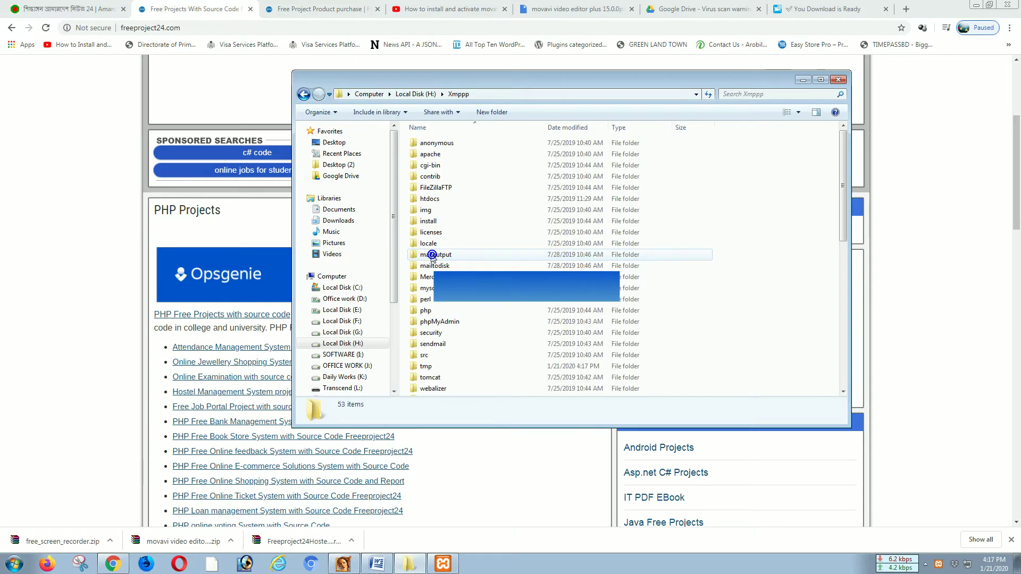
double_click(444, 198)
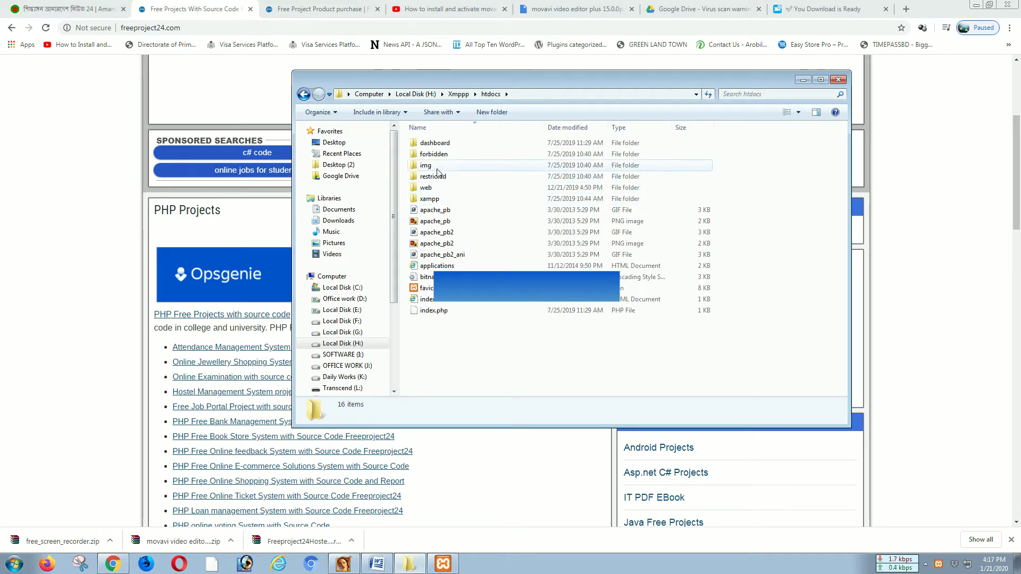
click(426, 190)
double_click(425, 190)
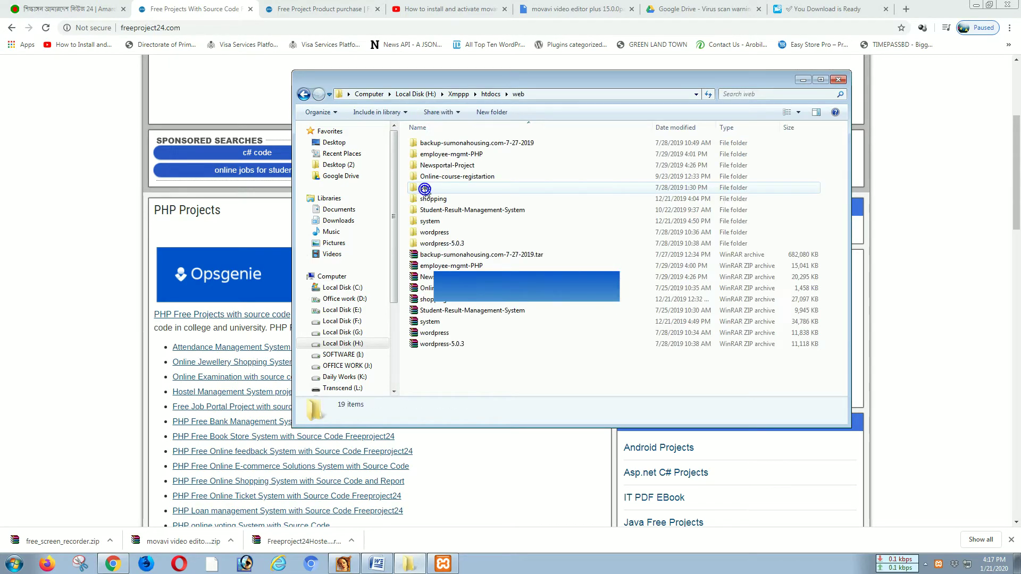
- Paste the copied Freeproject24Hostel-management-system-php archive into the web folder and extract it into a folder of the same name
right_click(499, 367)
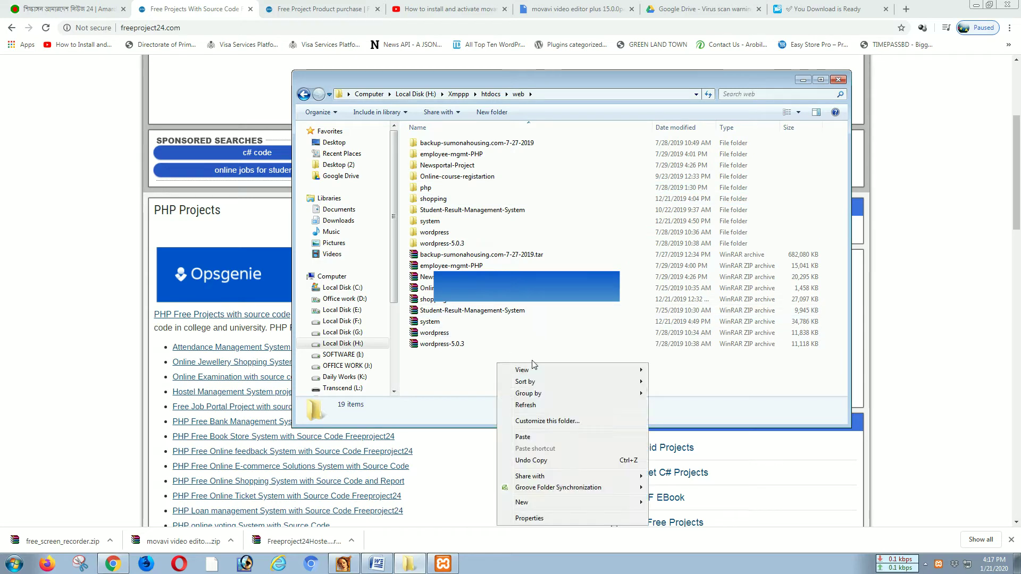
click(527, 435)
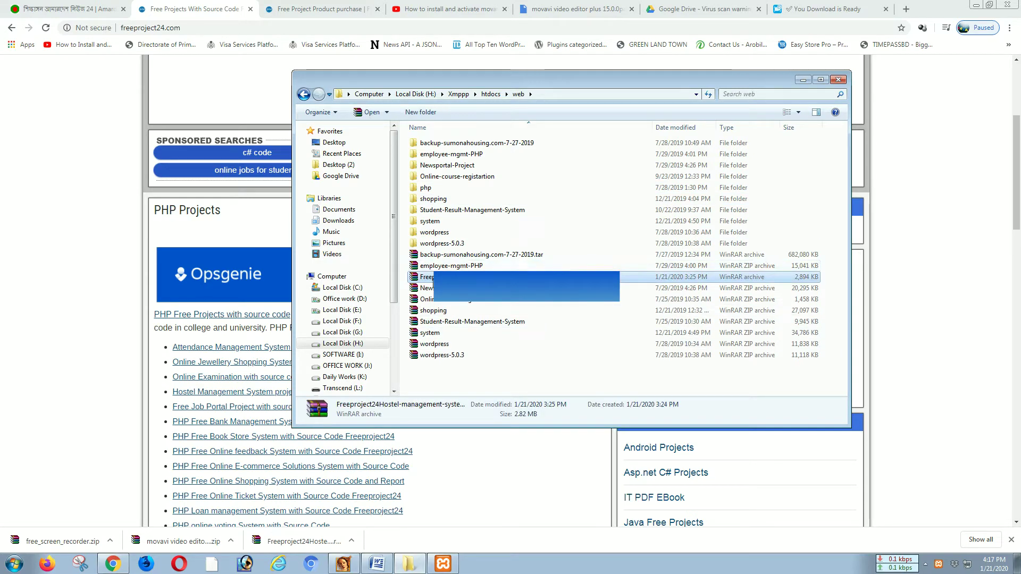
right_click(433, 278)
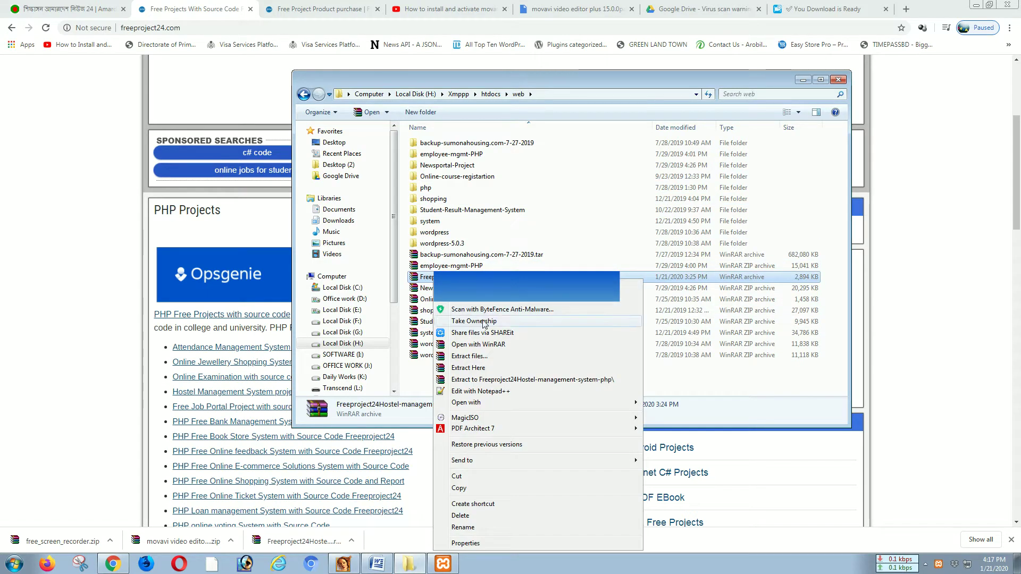
click(468, 356)
click(557, 390)
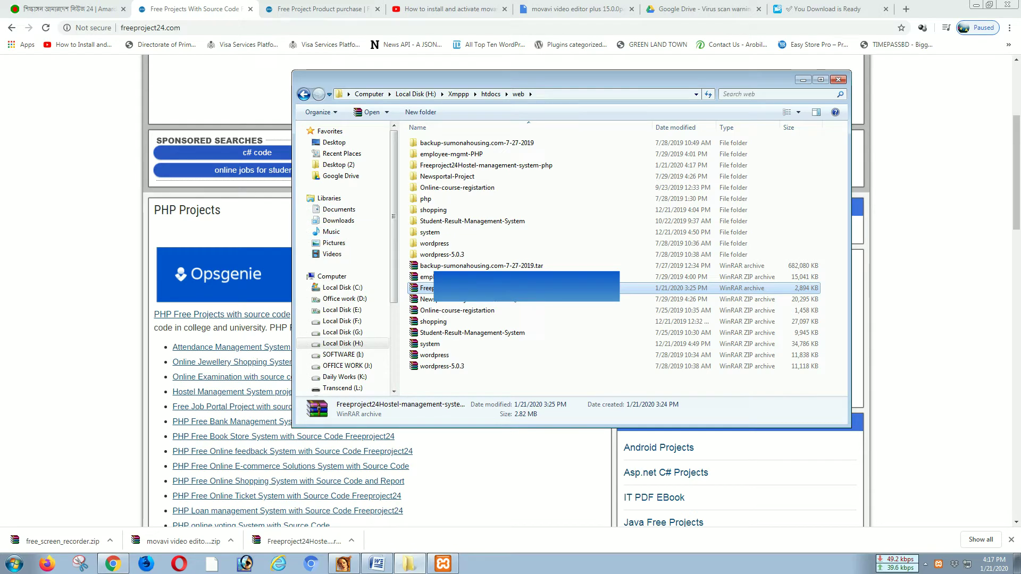
- Open the db folder inside the nested Freeproject24Hostel-management-system-php project folder
double_click(455, 166)
double_click(466, 143)
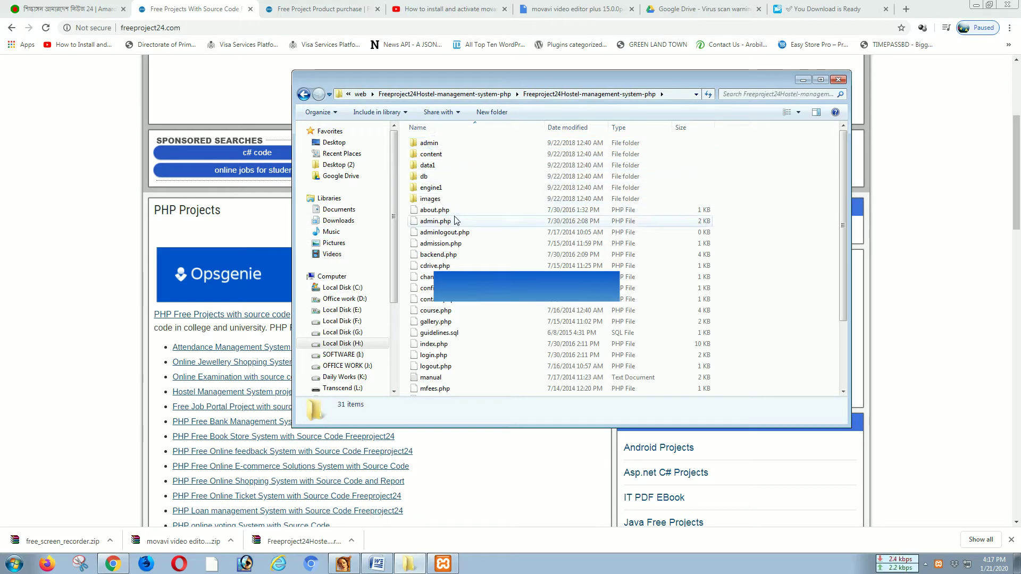
double_click(423, 176)
- Copy the name "hostel" from the hostel.sql file without renaming the file
click(433, 142)
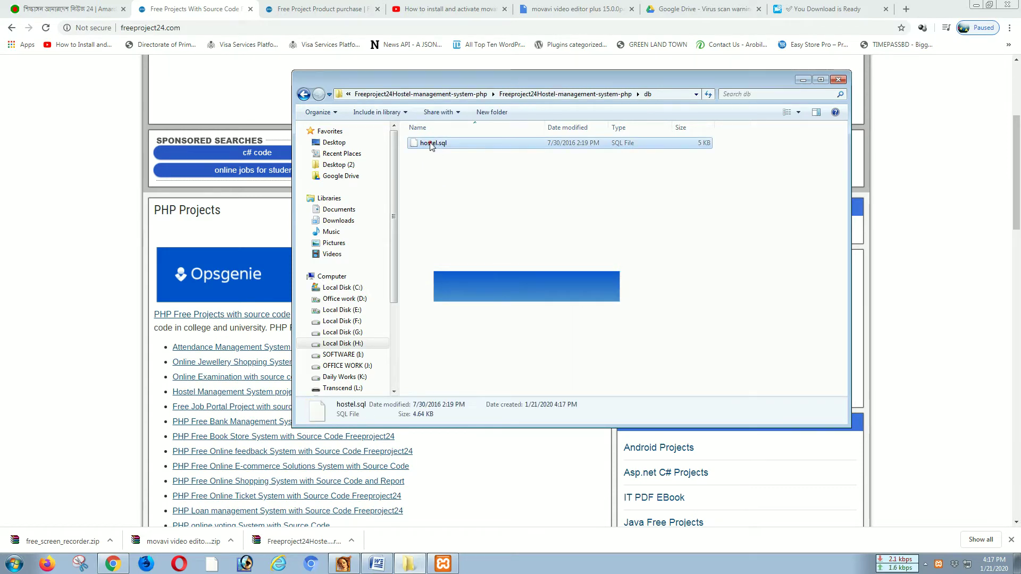
right_click(430, 142)
click(460, 391)
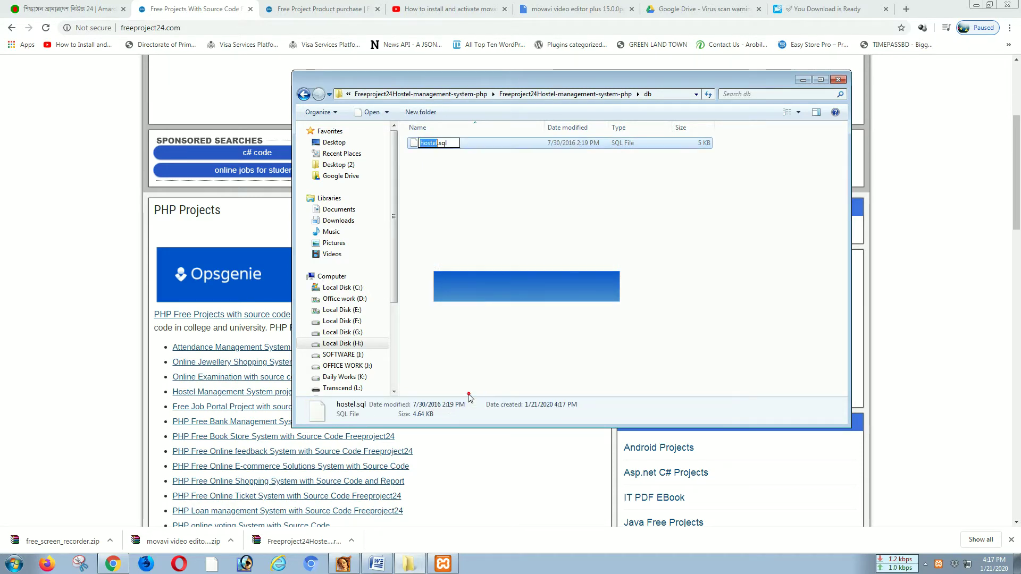
right_click(431, 143)
click(456, 177)
click(495, 199)
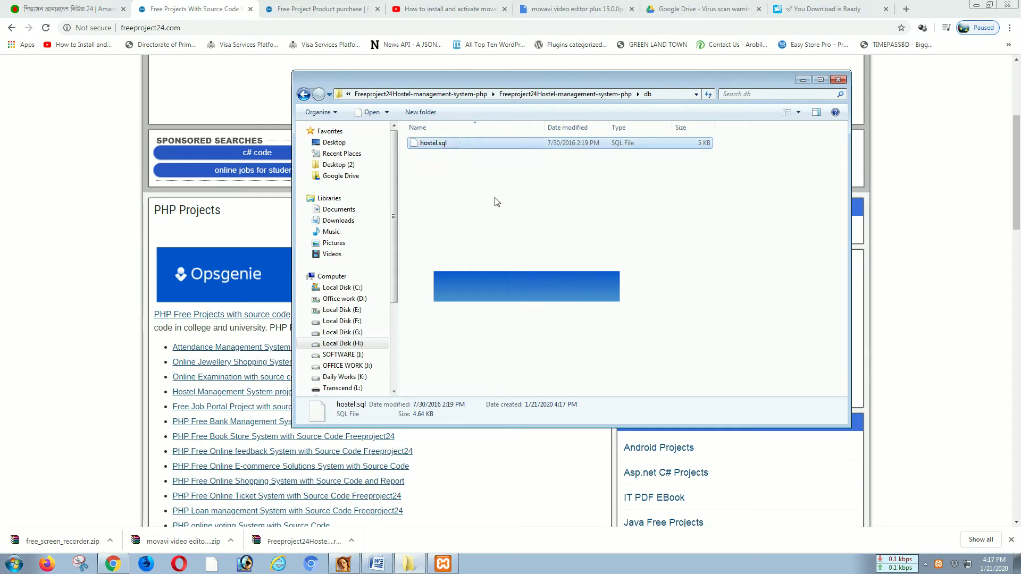
- Restore the XAMPP Control Panel and open phpMyAdmin through the MySQL module's administration
click(940, 568)
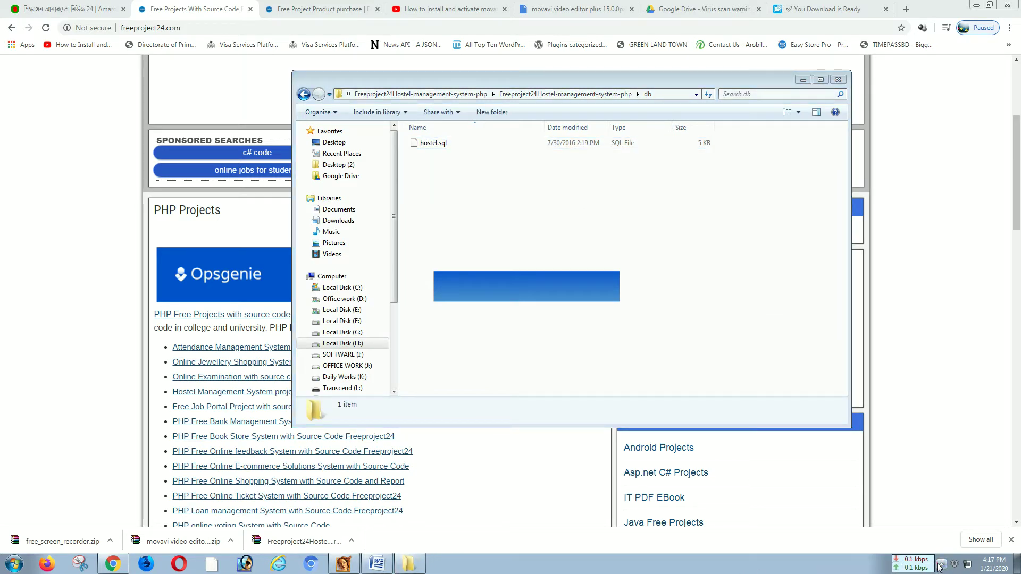
click(940, 565)
click(936, 501)
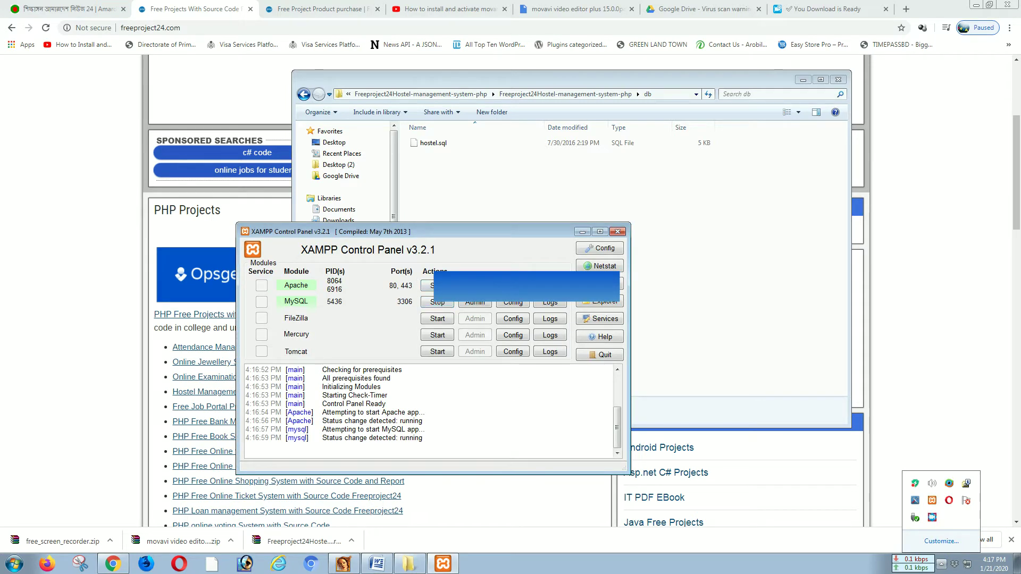
click(476, 304)
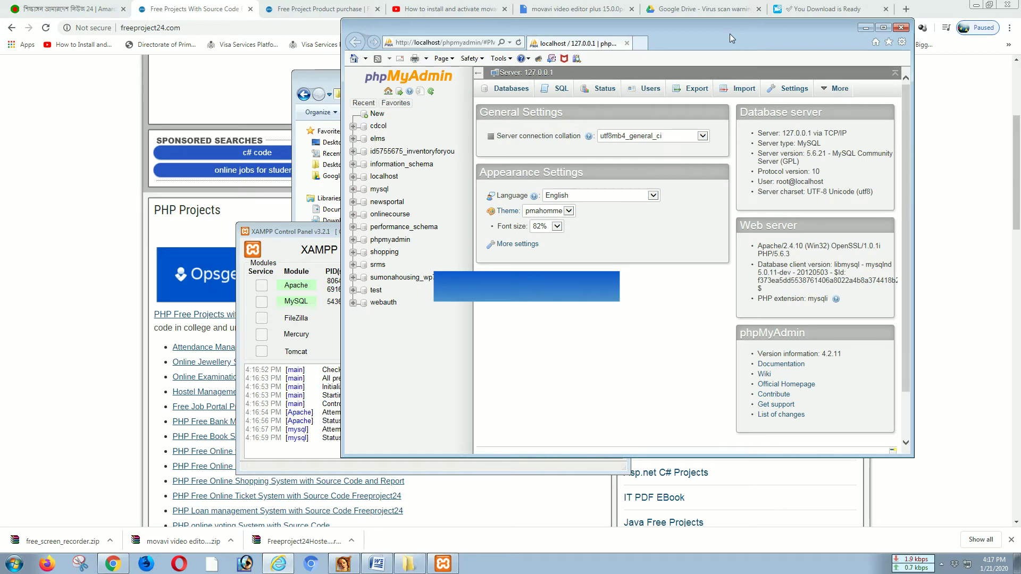
- Create a new database named hostel, pasting the copied name
click(377, 114)
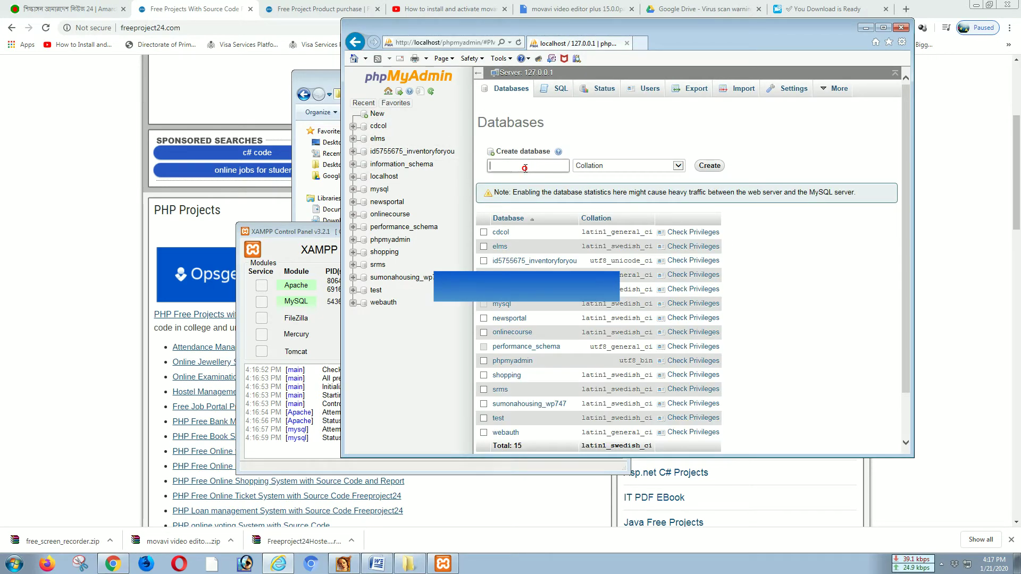
right_click(527, 171)
click(552, 216)
click(712, 166)
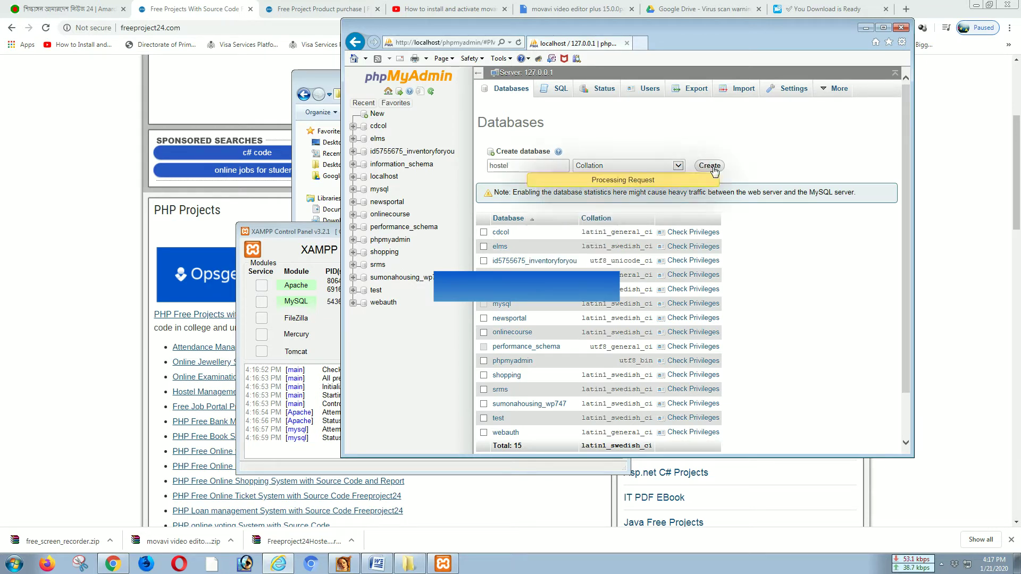
- Open the import page of the hostel database and start browsing for the file to upload
click(379, 152)
click(740, 89)
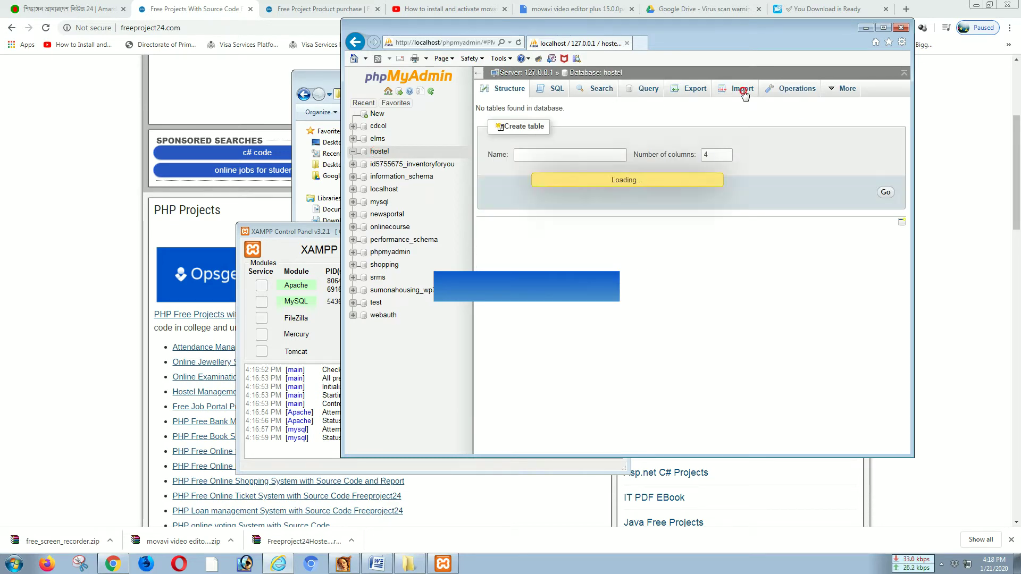
click(660, 196)
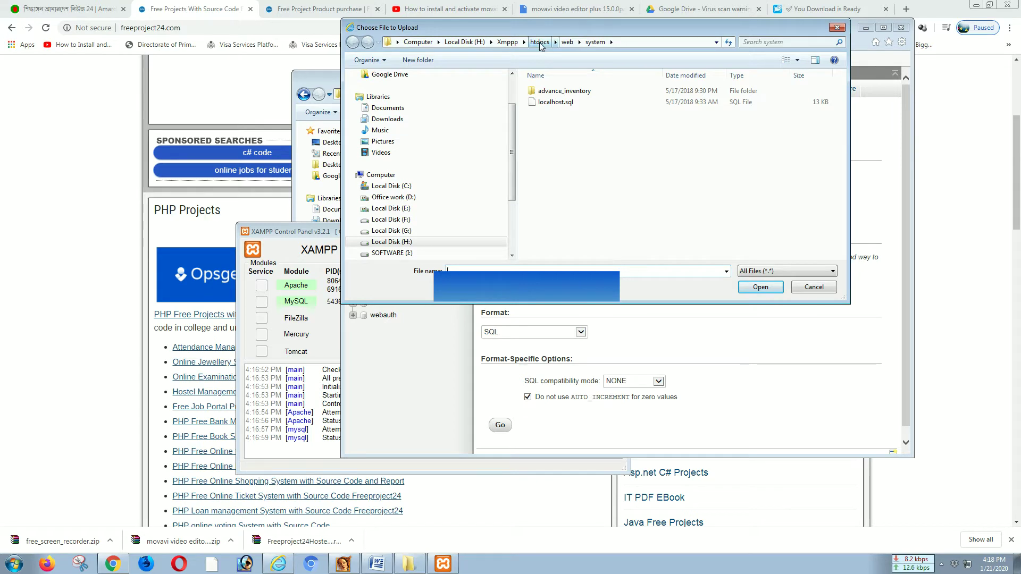
- Import hostel.sql from the db folder of the extracted hostel management project under htdocs\web into the hostel database
click(540, 42)
click(551, 136)
double_click(551, 136)
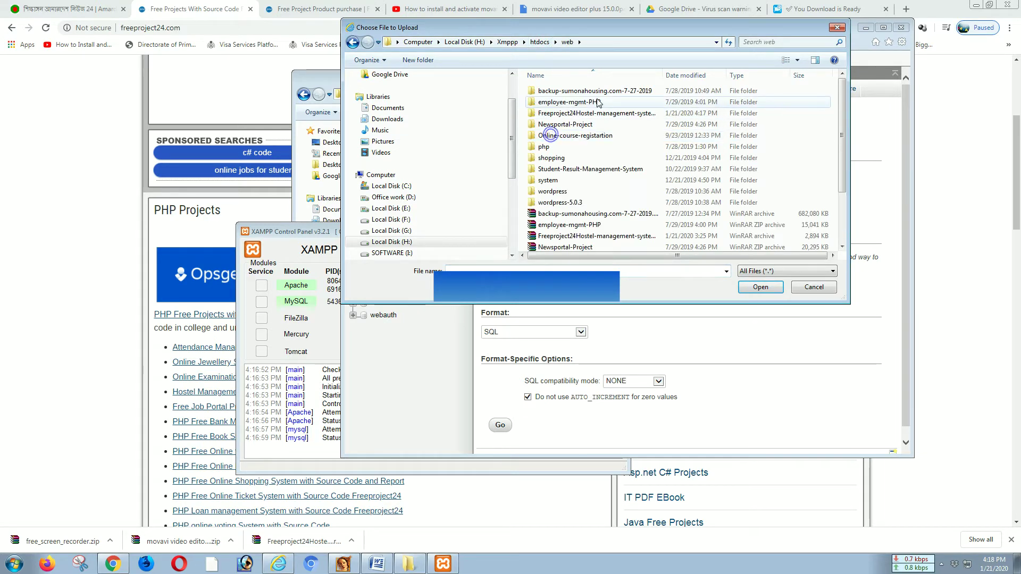
click(615, 113)
double_click(615, 114)
double_click(585, 91)
click(543, 125)
double_click(543, 125)
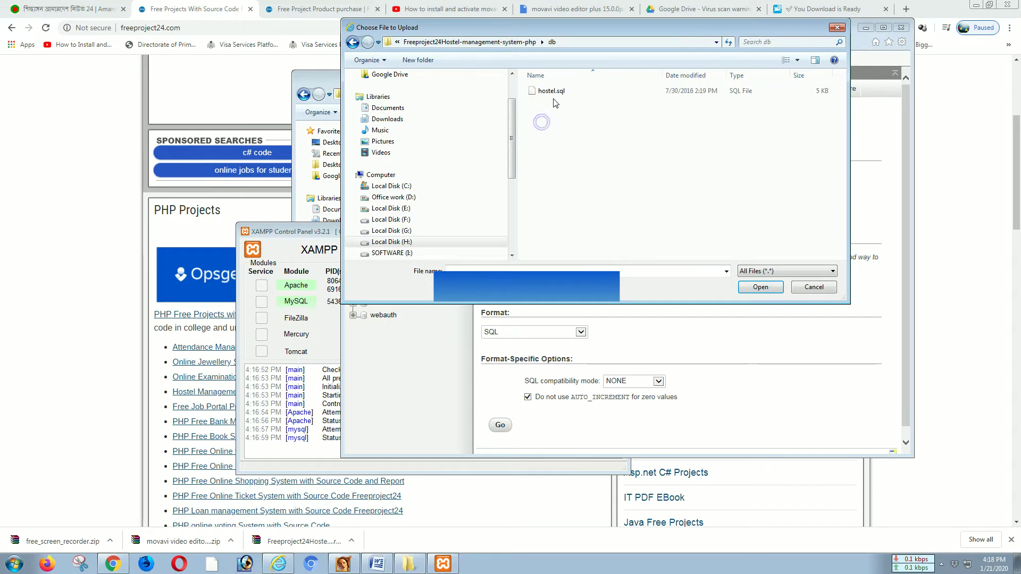
double_click(551, 91)
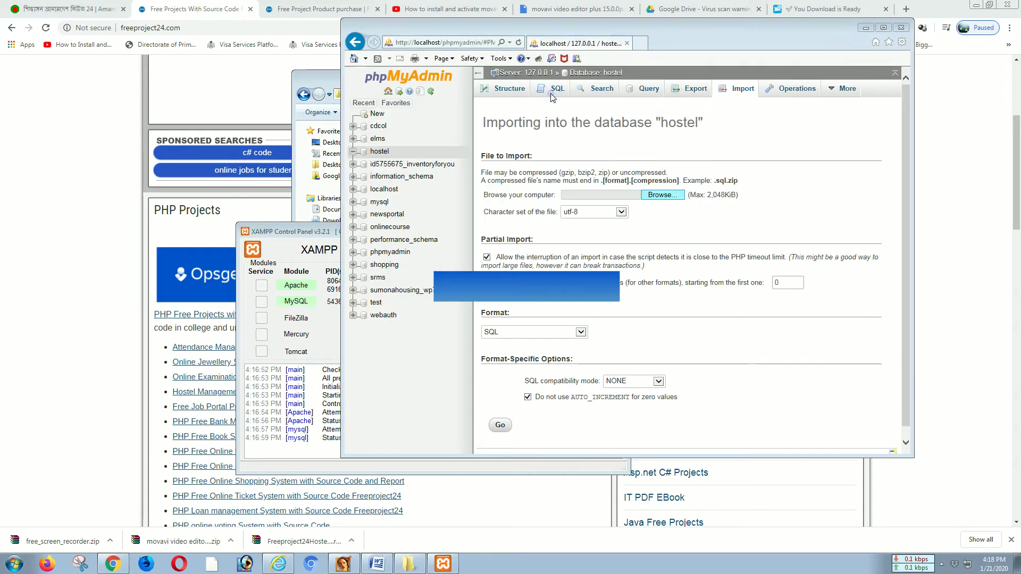
click(502, 425)
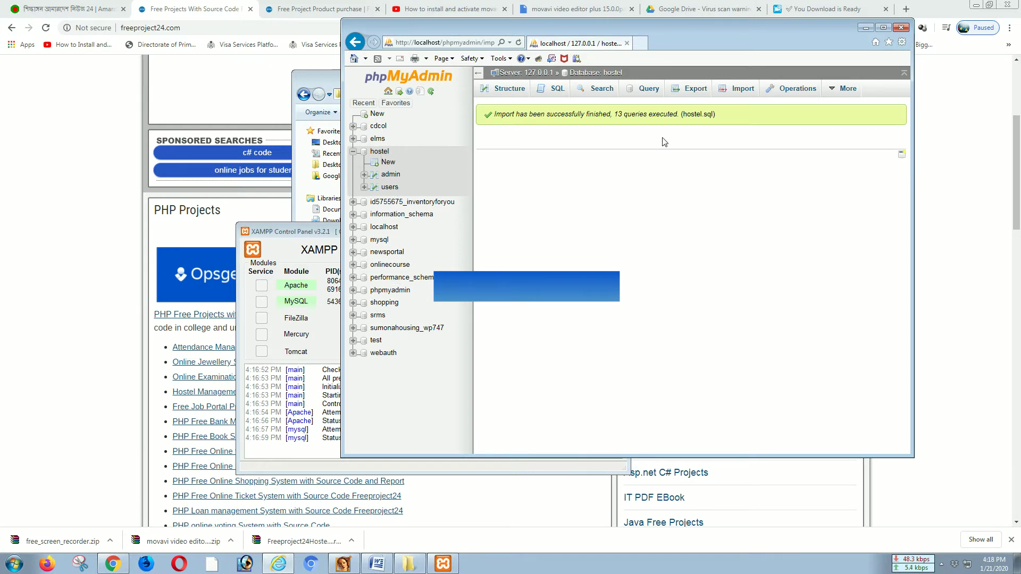
- View the tables of the hostel database and switch back to the XAMPP Control Panel
click(381, 152)
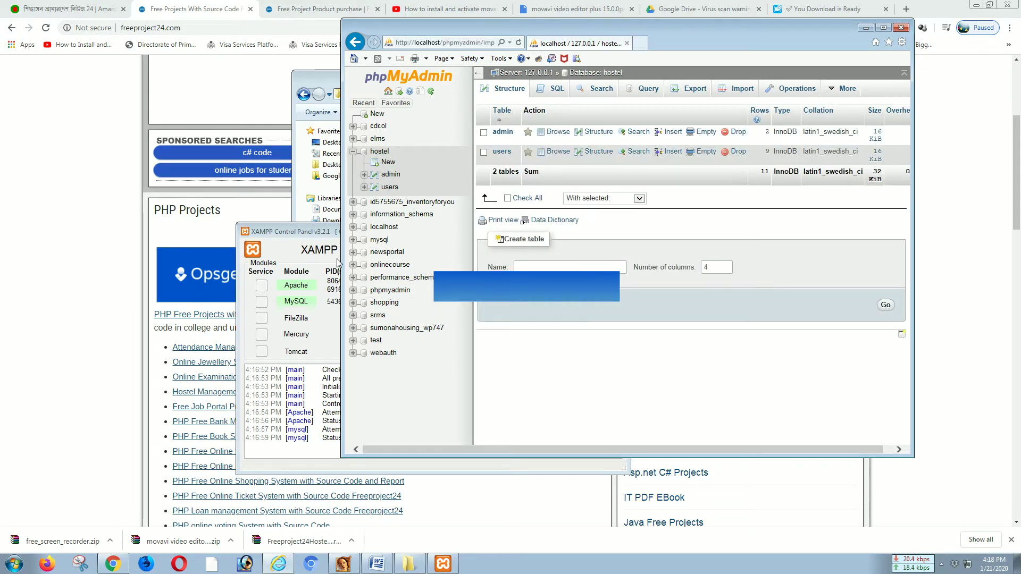
click(323, 236)
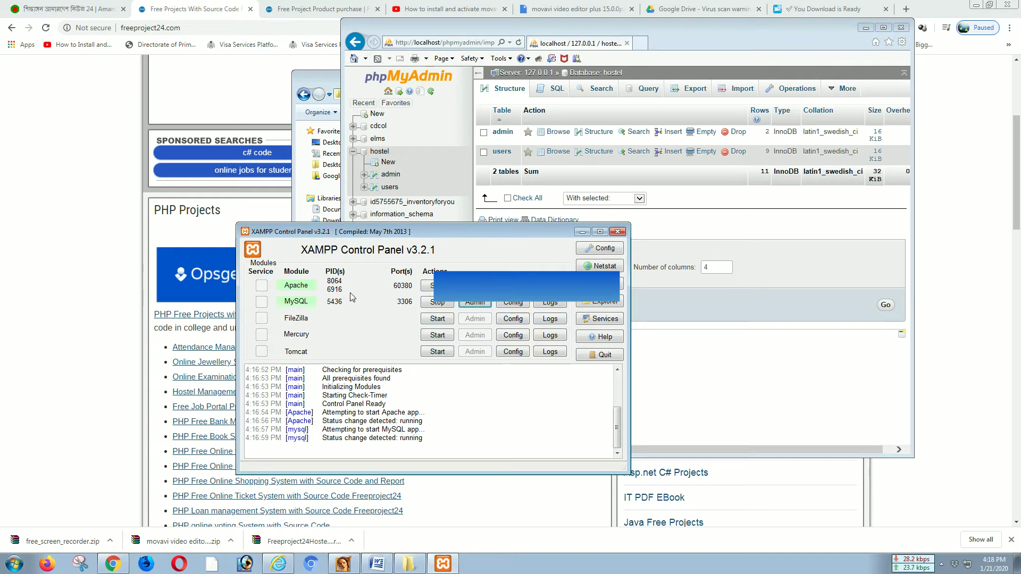
- Open the local web root through Apache, launch the site from the nested Freeproject24Hostel-management-system-php folders and maximize the browser window
click(475, 285)
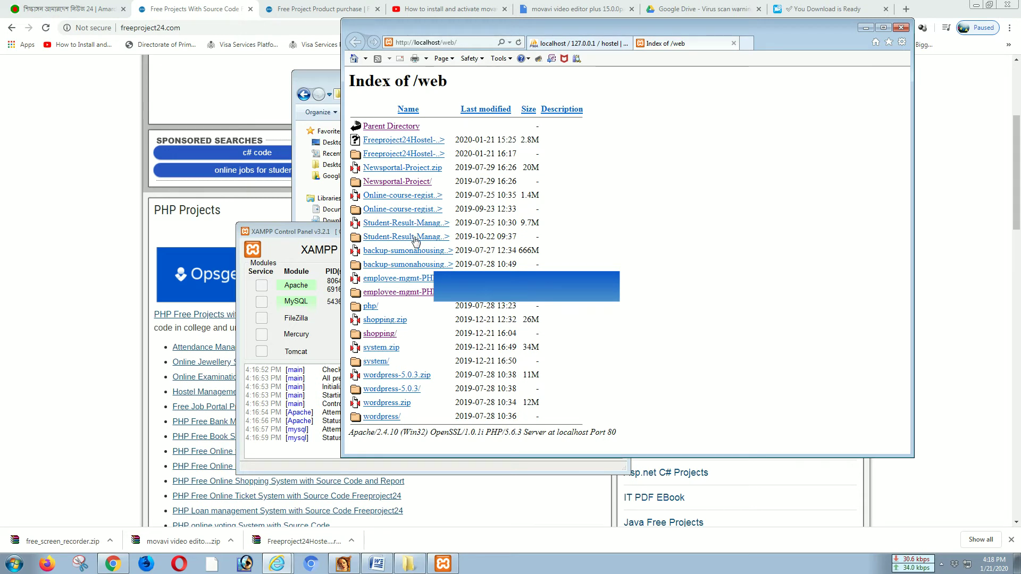
click(415, 156)
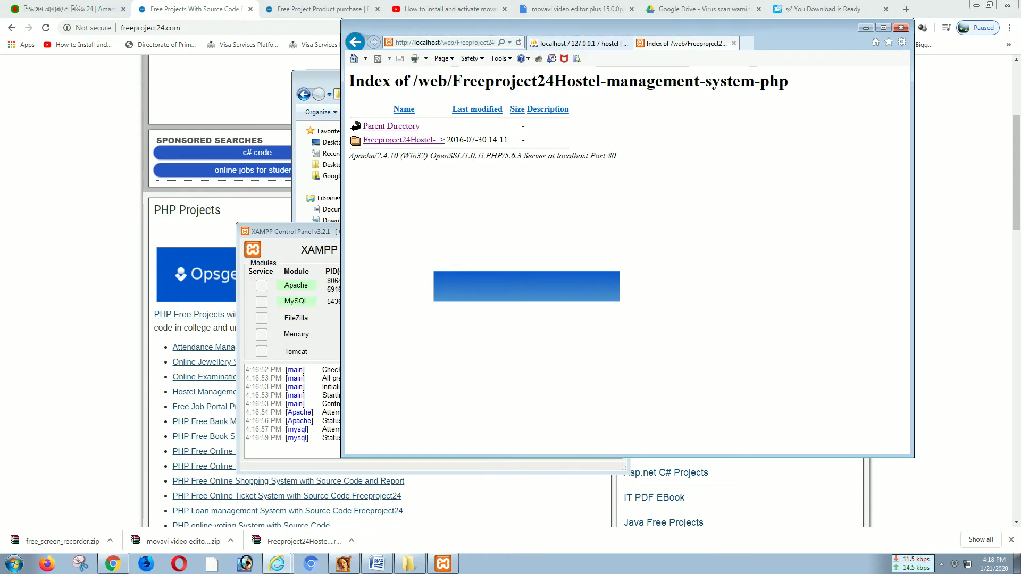
click(400, 141)
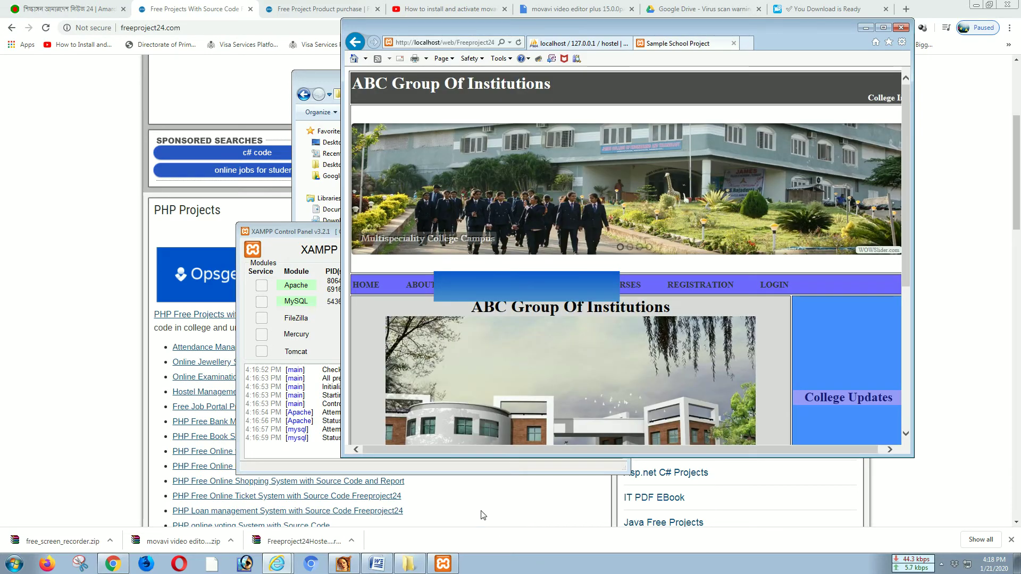
click(884, 28)
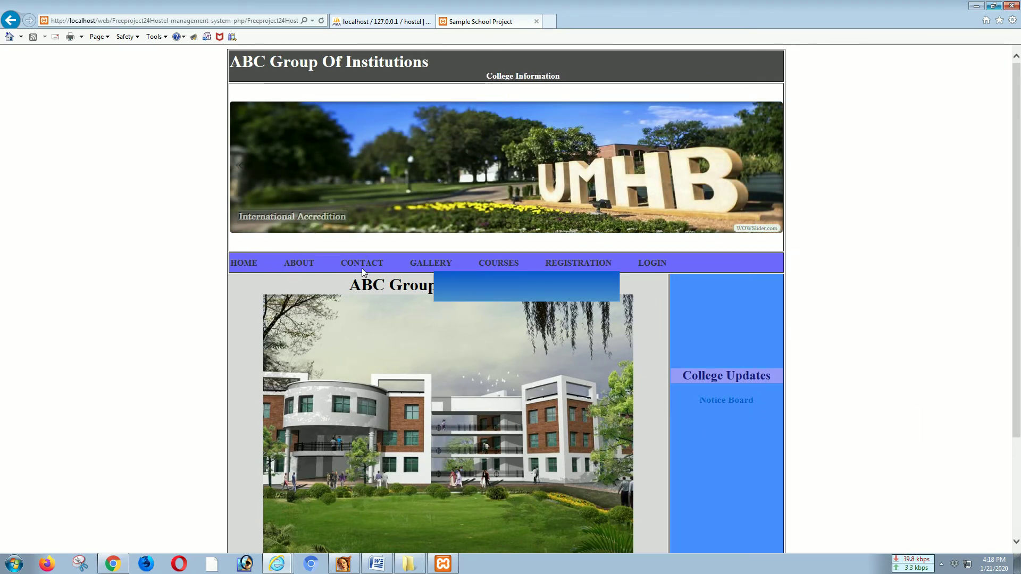
- Look over the hostel site's home page from the header banner to the footer
scroll(362, 268, down, 5)
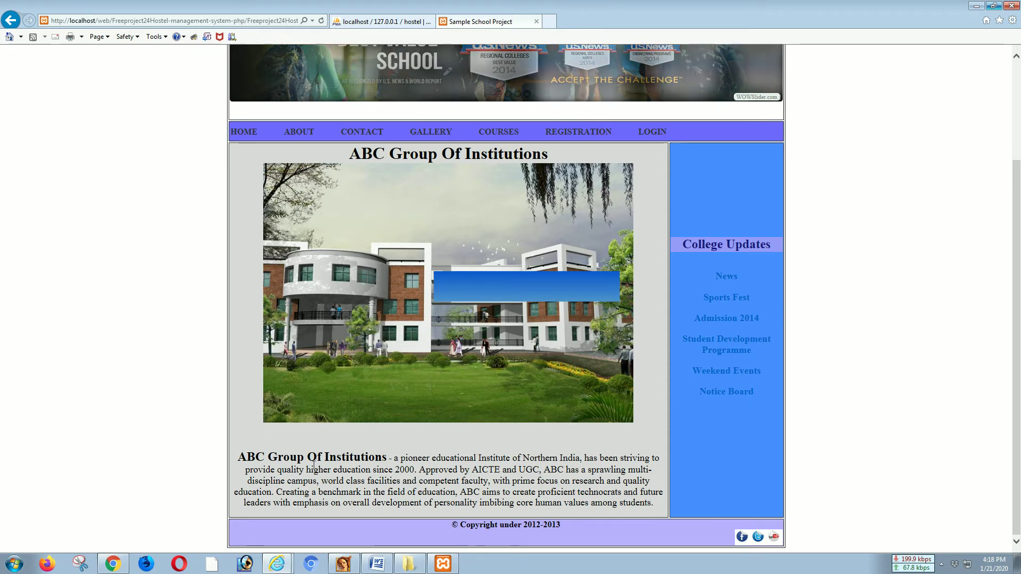
scroll(318, 458, up, 5)
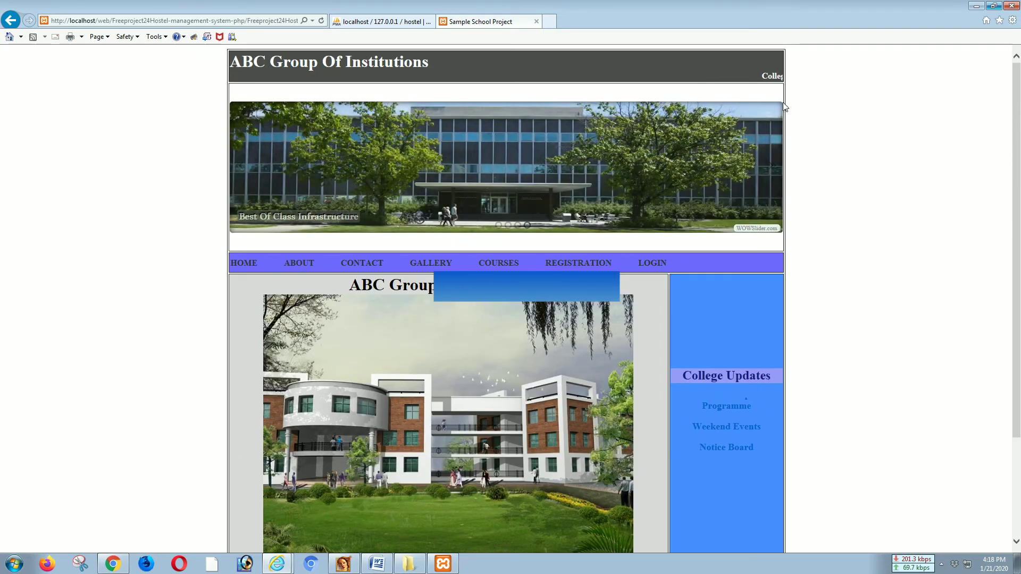
scroll(477, 354, down, 5)
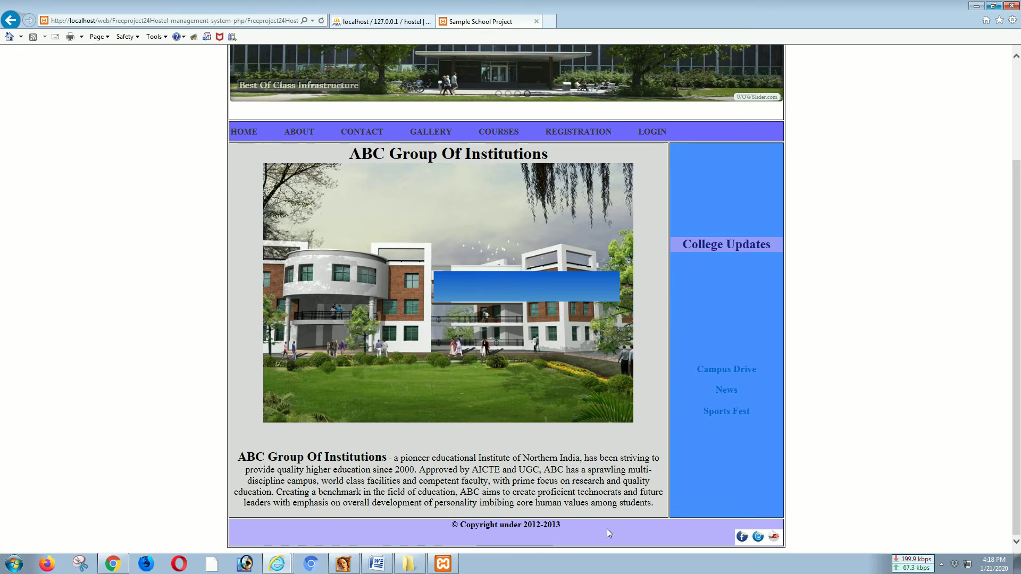
scroll(609, 533, up, 5)
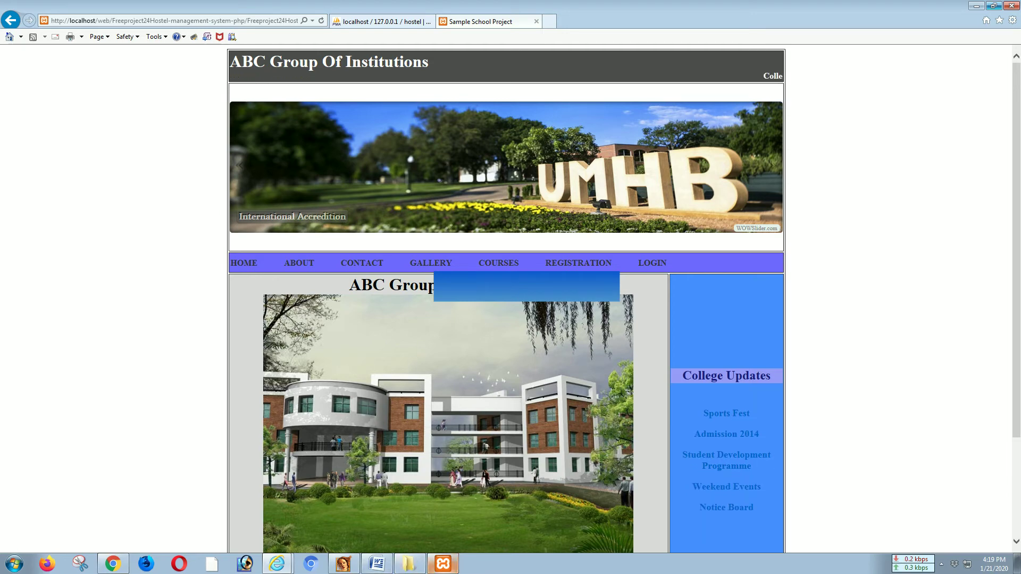
click(942, 564)
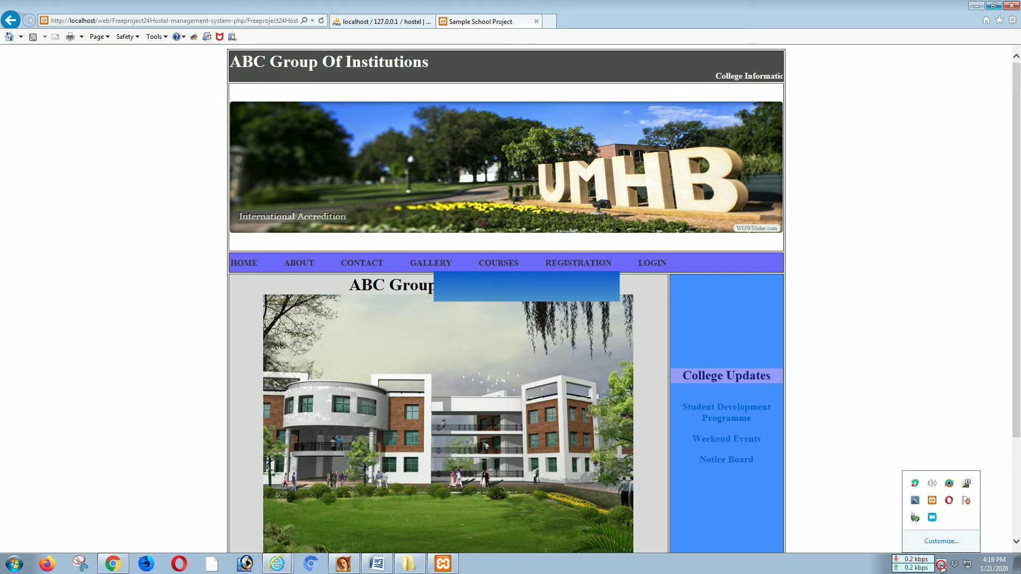
click(935, 518)
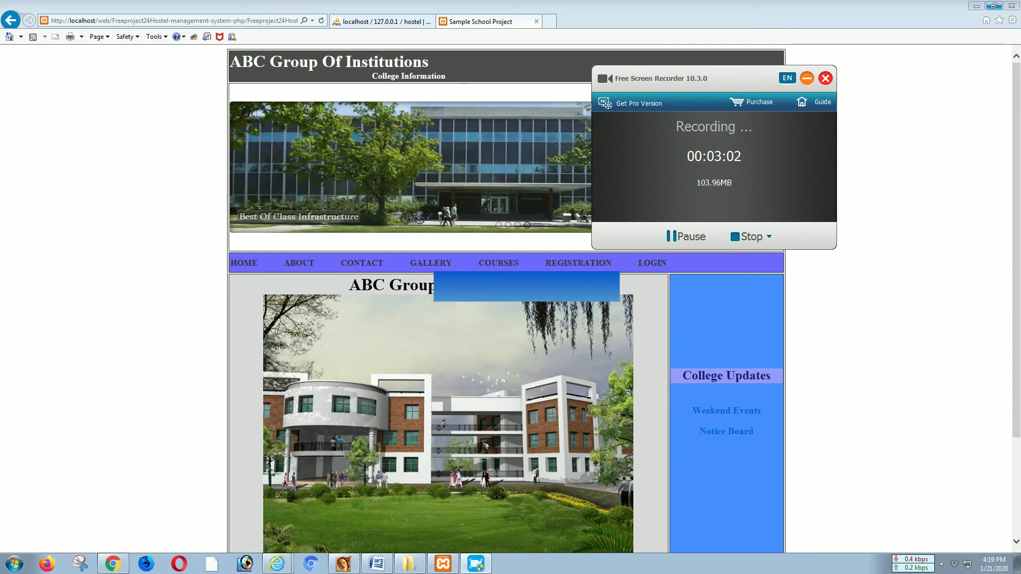
- View the site's Courses and Registration pages and return to the home page
click(493, 264)
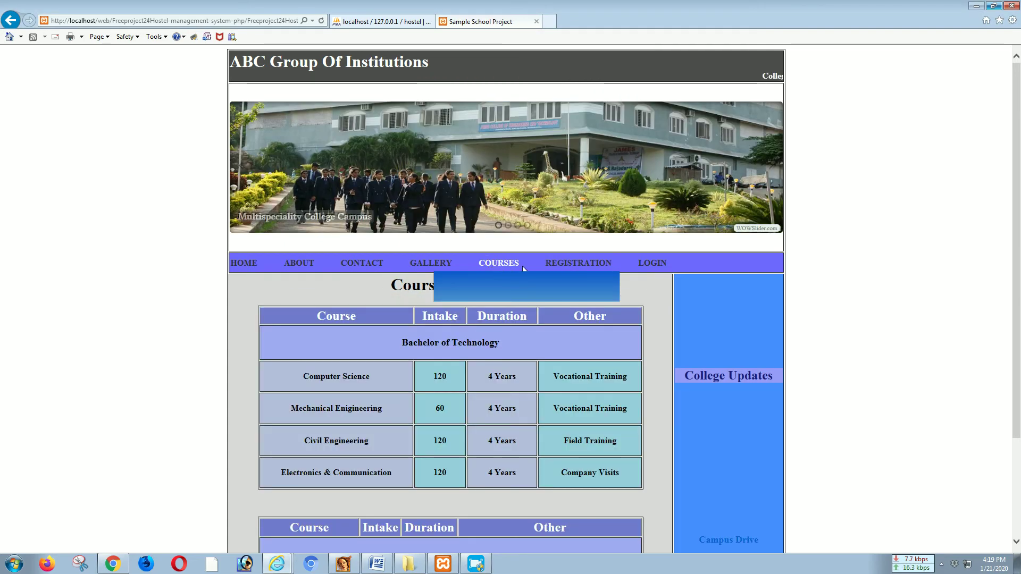
click(580, 264)
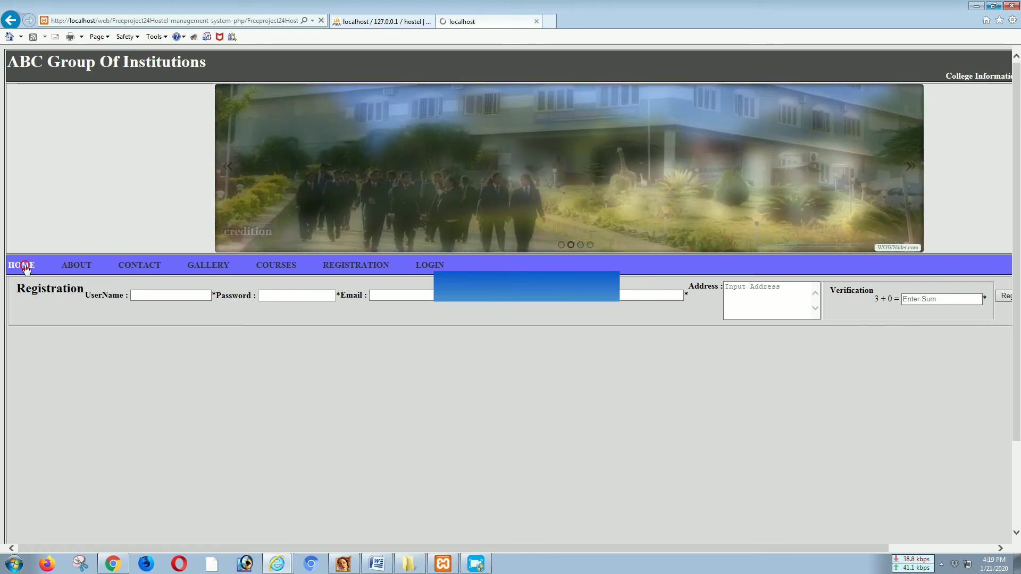
click(22, 265)
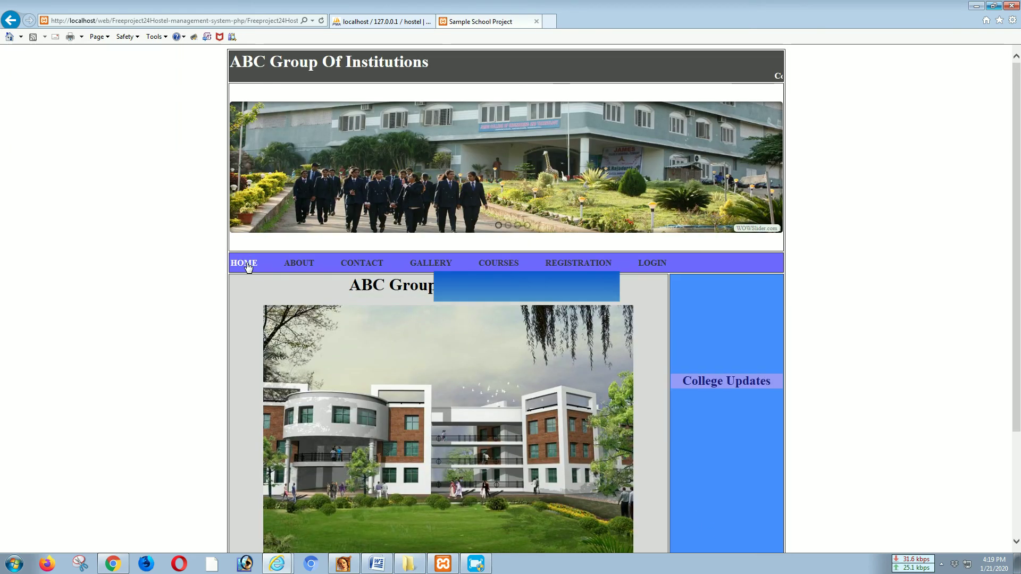
- Browse the site's About, Contact, Gallery and Courses pages, examining the gallery photos and course tables down to the footer
click(291, 266)
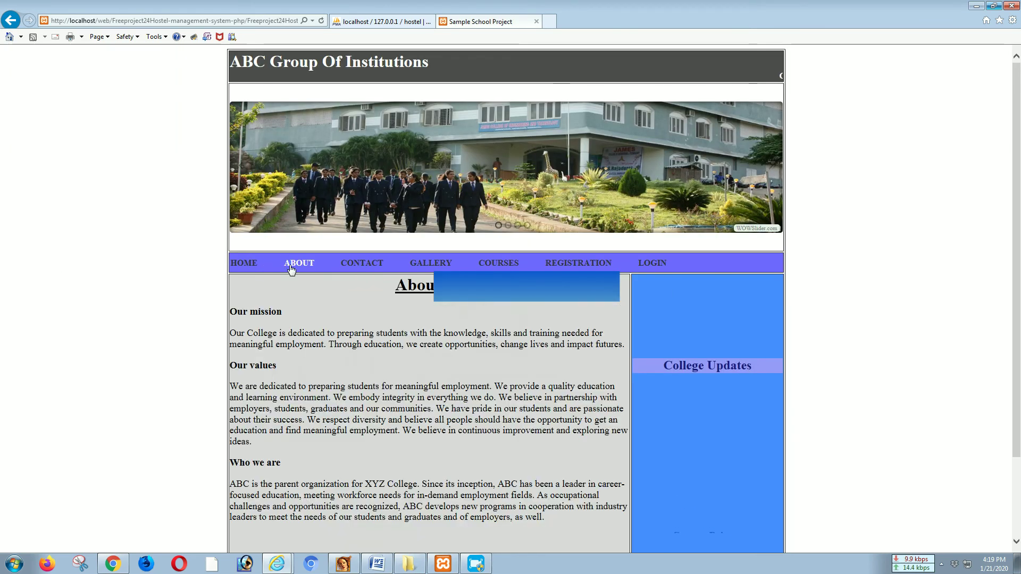
click(364, 264)
click(431, 264)
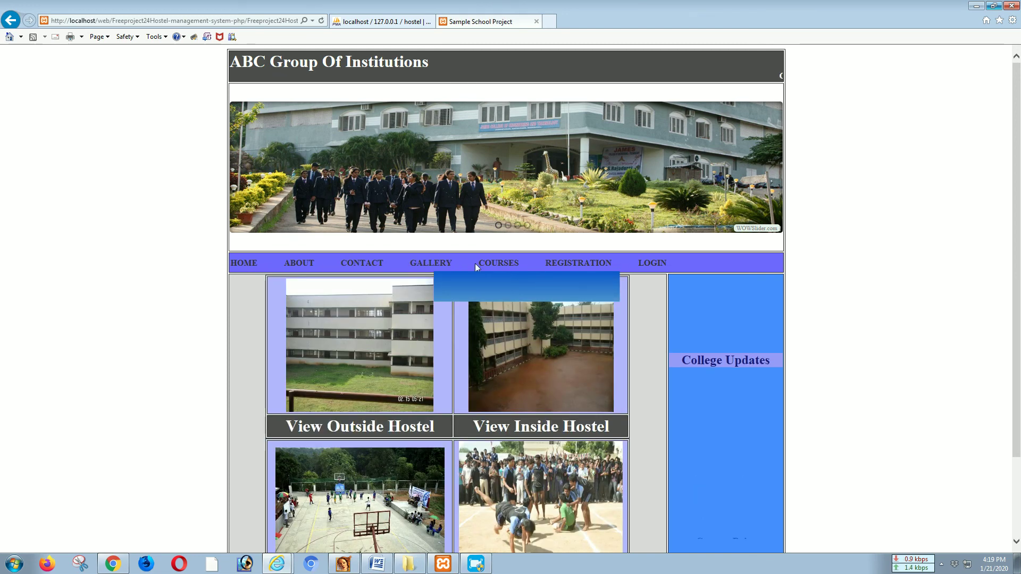
scroll(455, 400, down, 3)
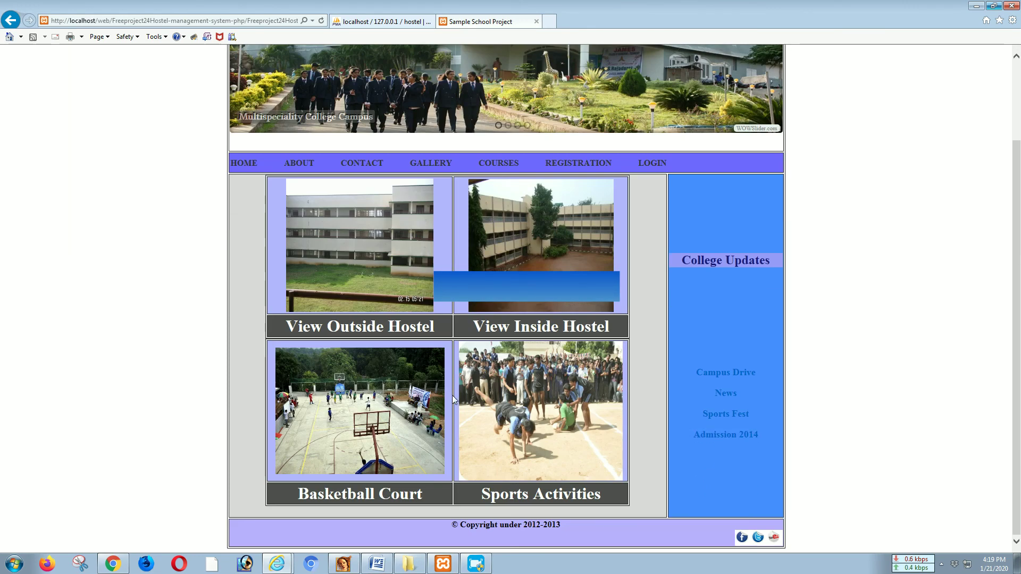
scroll(507, 177, up, 3)
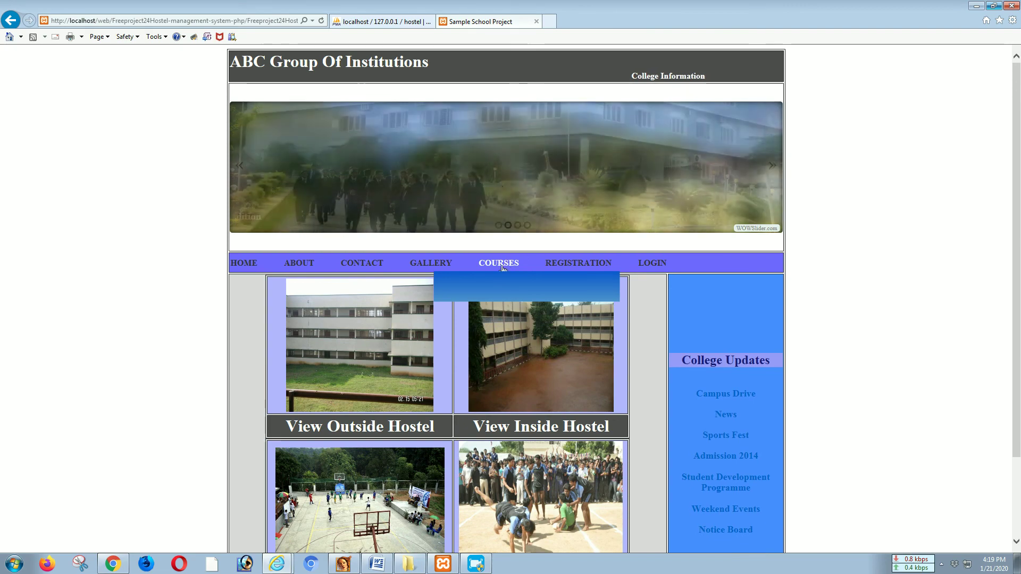
click(499, 262)
scroll(577, 269, down, 3)
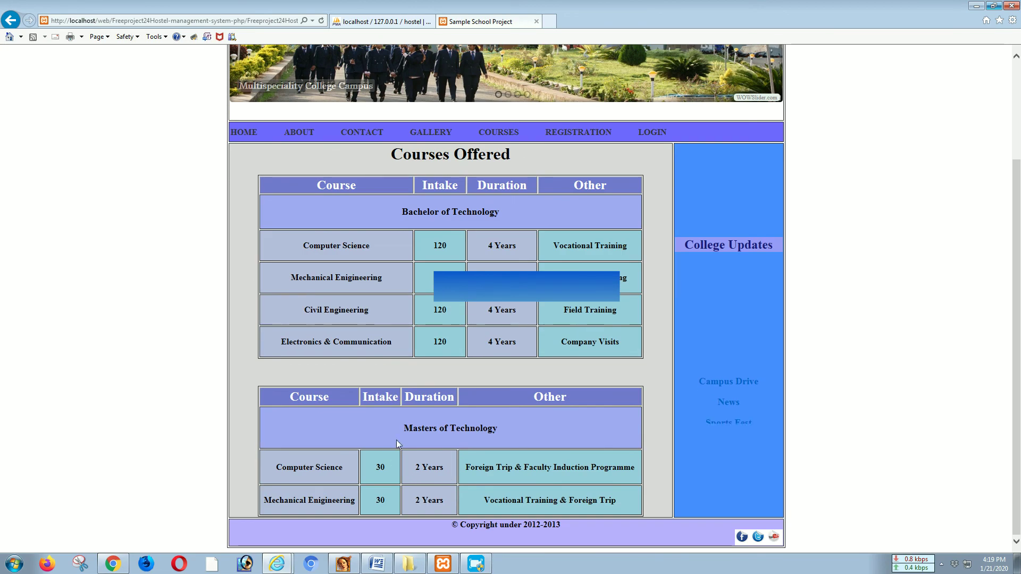